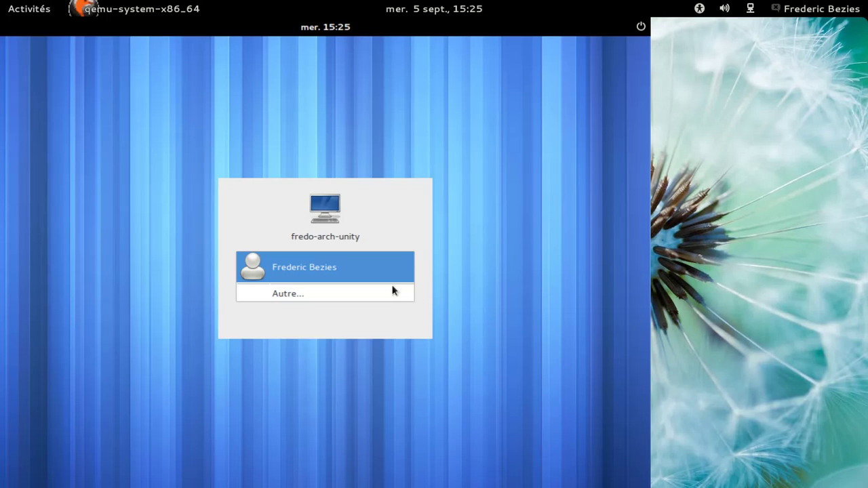
Choose the listed user account on the login screen and set its session to Ubuntu.
{"action": "left_click", "coordinate": [366, 273]}
{"action": "left_click", "coordinate": [263, 336]}
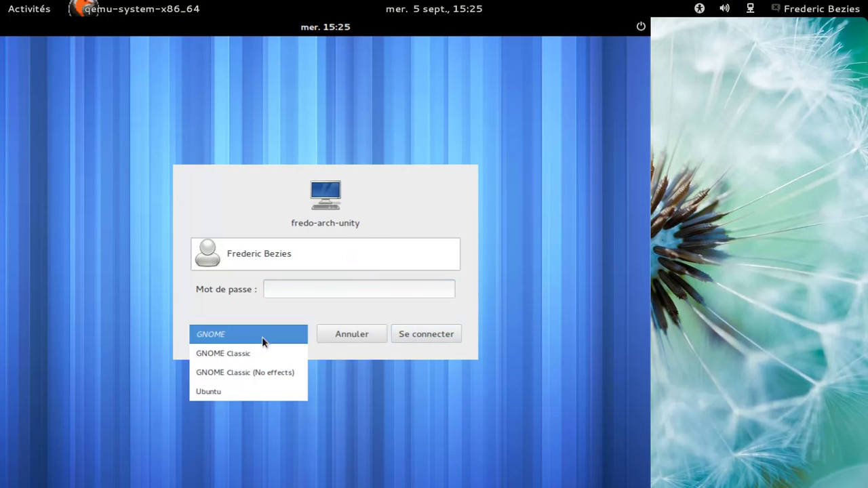
{"action": "left_click", "coordinate": [259, 392]}
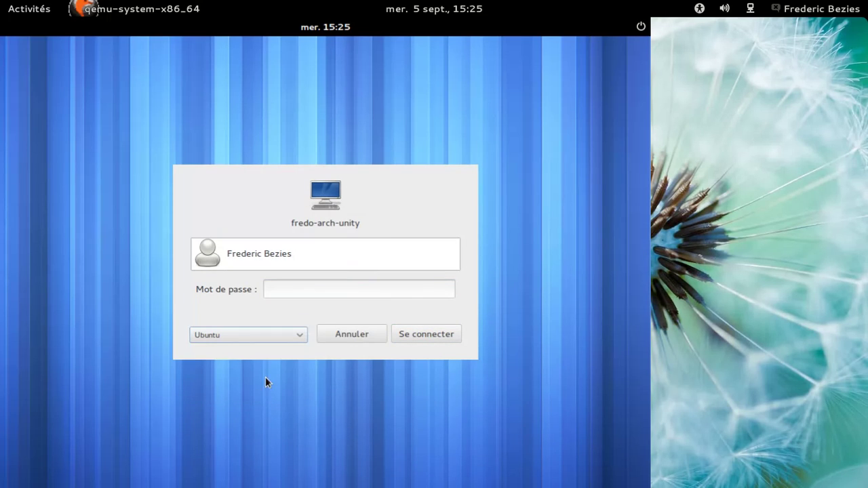
Enter the account password and log in to the Ubuntu session.
{"action": "left_click", "coordinate": [304, 288]}
{"action": "type", "text": "••••••"}
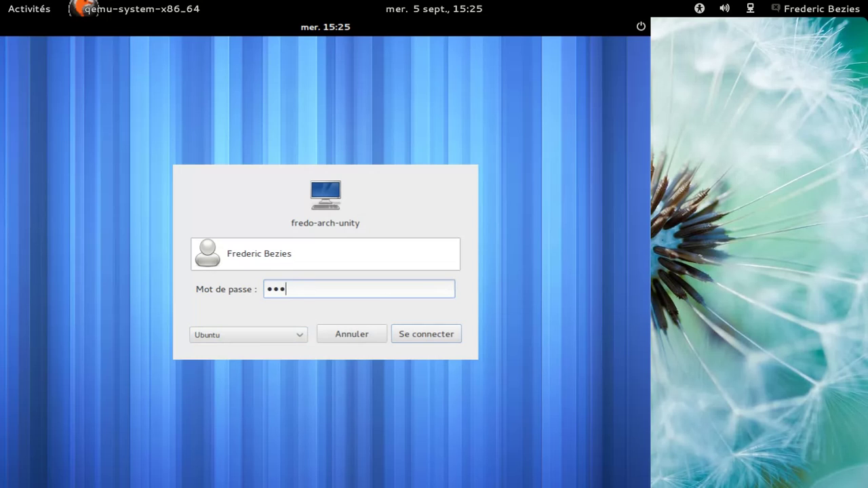
{"action": "key", "text": "BackSpace"}
{"action": "key", "text": "BackSpace"}
{"action": "key", "text": "BackSpace"}
{"action": "key", "text": "BackSpace"}
{"action": "key", "text": "BackSpace"}
{"action": "key", "text": "BackSpace"}
{"action": "type", "text": "•••••"}
{"action": "key", "text": "BackSpace"}
{"action": "key", "text": "BackSpace"}
{"action": "key", "text": "BackSpace"}
{"action": "key", "text": "BackSpace"}
{"action": "key", "text": "BackSpace"}
{"action": "type", "text": "••••••••"}
{"action": "key", "text": "Return"}
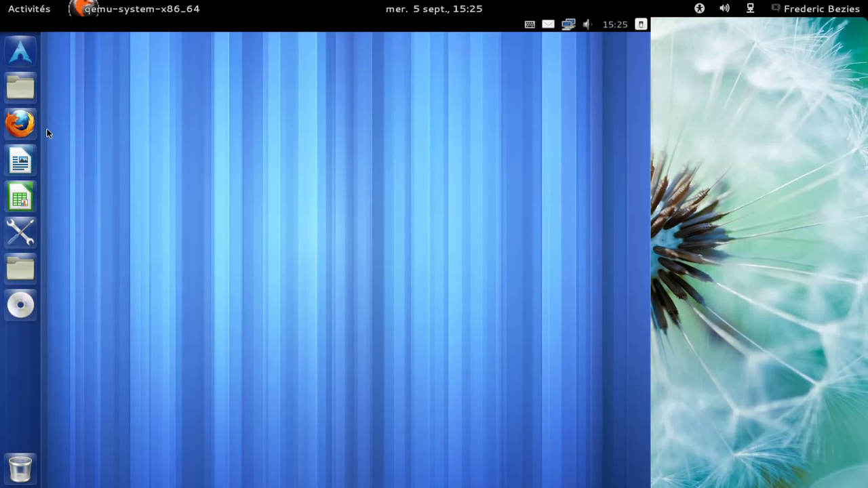
Search the Dash for "term" and launch Terminal.
{"action": "left_click", "coordinate": [25, 51]}
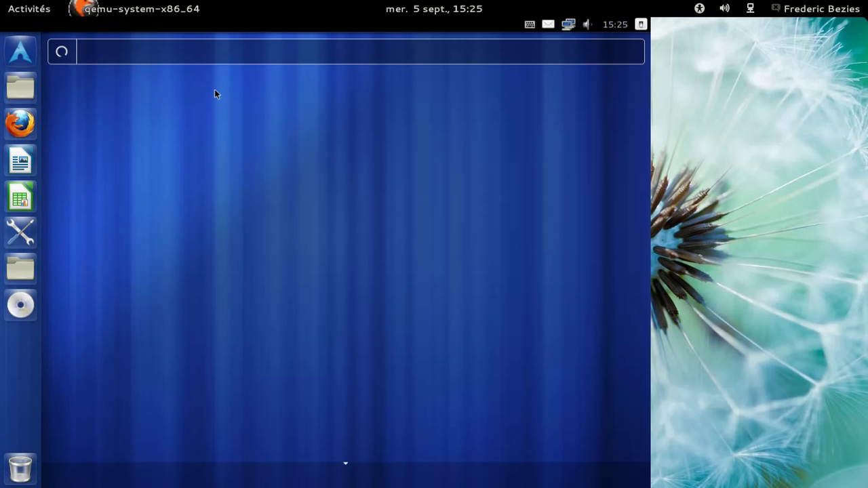
{"action": "type", "text": "term"}
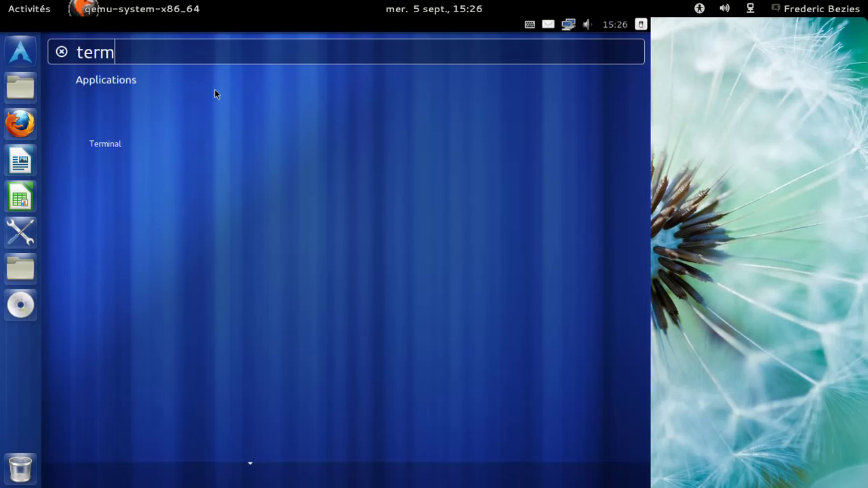
{"action": "left_click", "coordinate": [113, 123]}
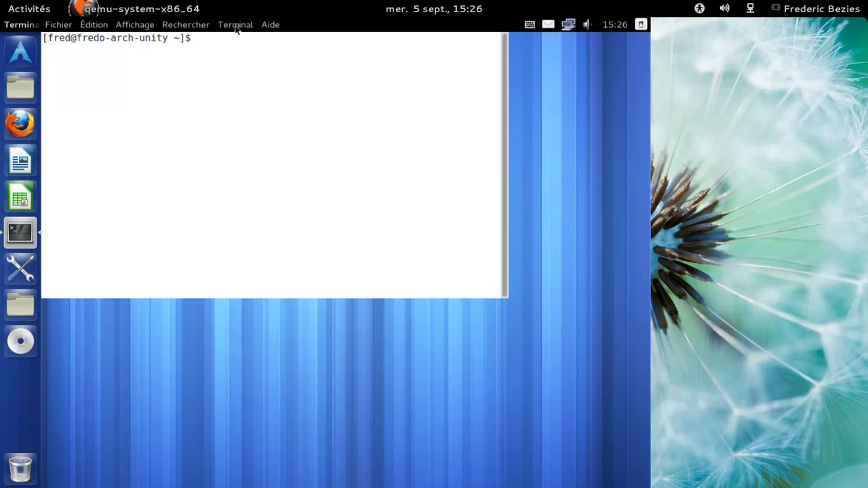
View the Terminal's About information and close it.
{"action": "left_click", "coordinate": [269, 25]}
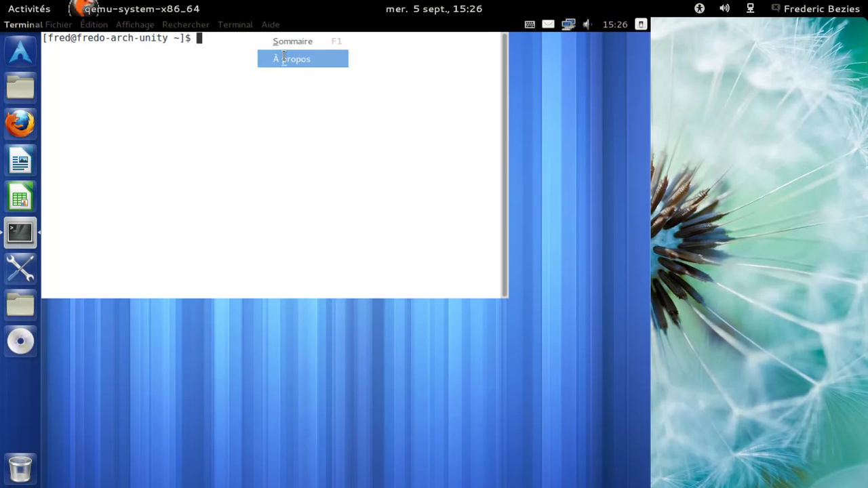
{"action": "left_click", "coordinate": [284, 59]}
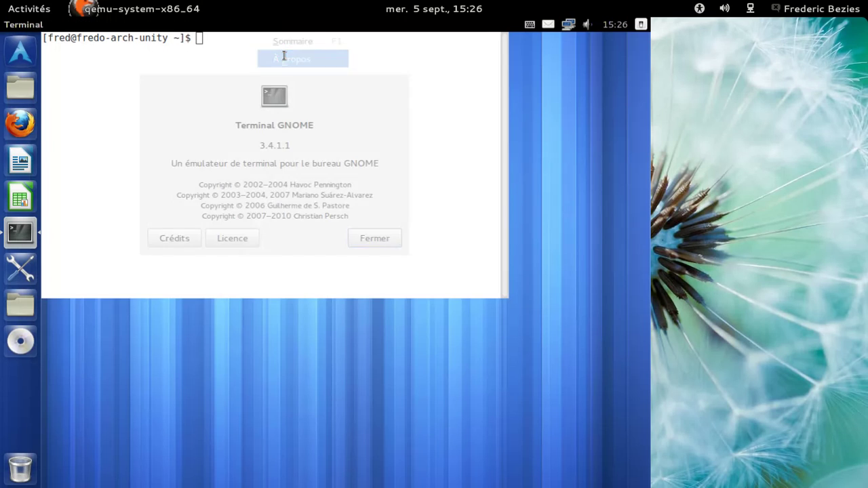
{"action": "left_click", "coordinate": [396, 235]}
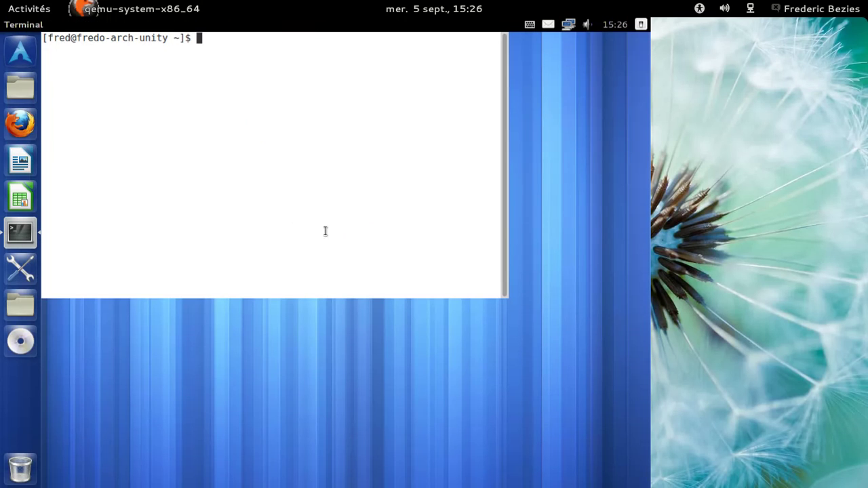
Keep Terminal permanently in the Unity launcher.
{"action": "right_click", "coordinate": [8, 232]}
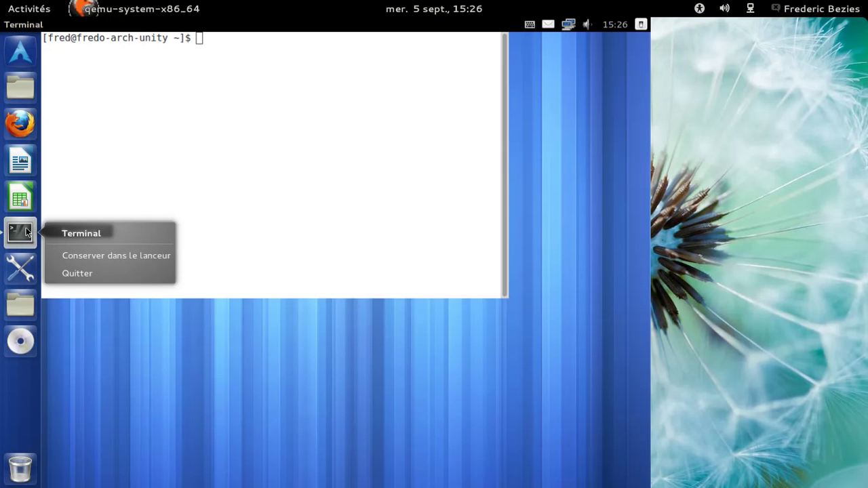
{"action": "left_click", "coordinate": [95, 257]}
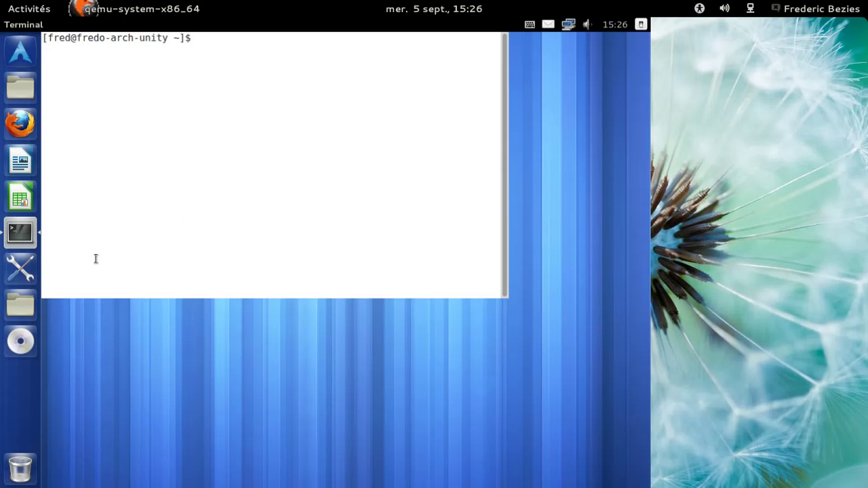
Open Ubuntu Tweak from the system settings and move its window fully into view.
{"action": "left_click", "coordinate": [20, 268]}
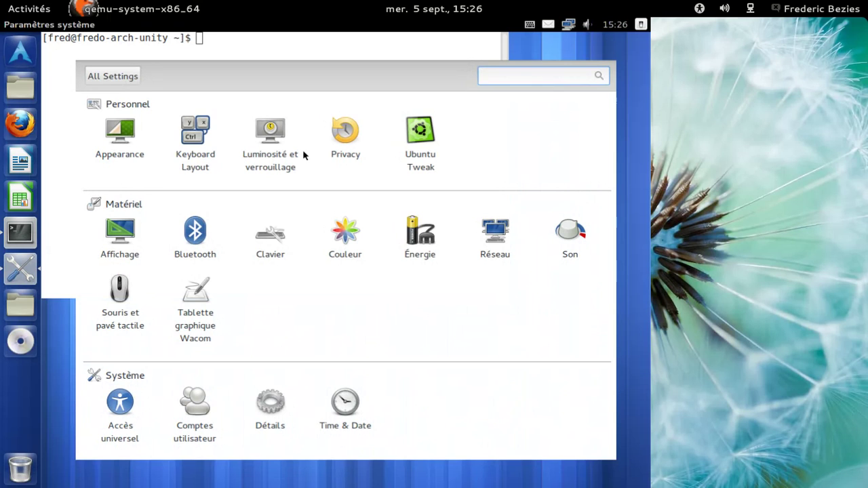
{"action": "left_click", "coordinate": [413, 139]}
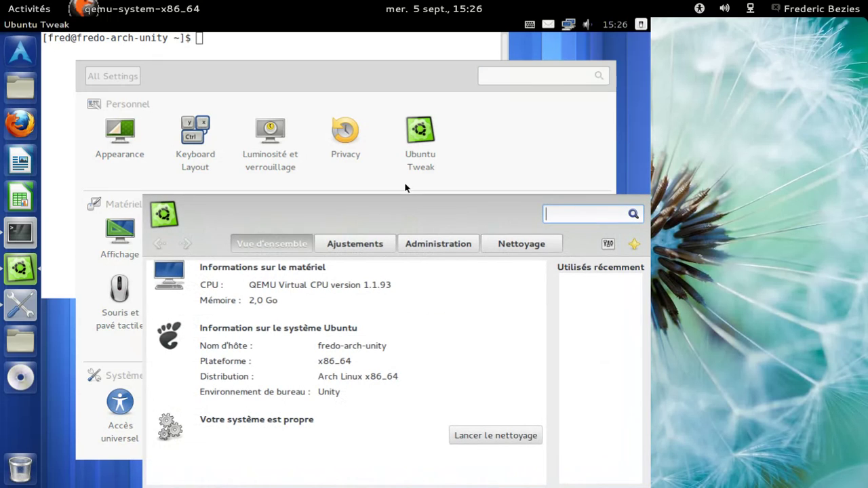
{"action": "left_click_drag", "start_coordinate": [402, 199], "coordinate": [384, 156]}
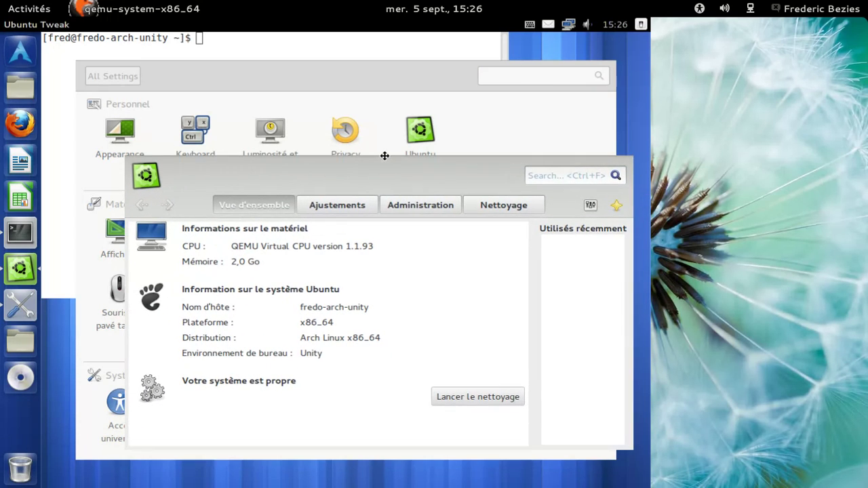
Switch off the HUD in Ubuntu Tweak's Unity adjustments.
{"action": "left_click", "coordinate": [358, 204]}
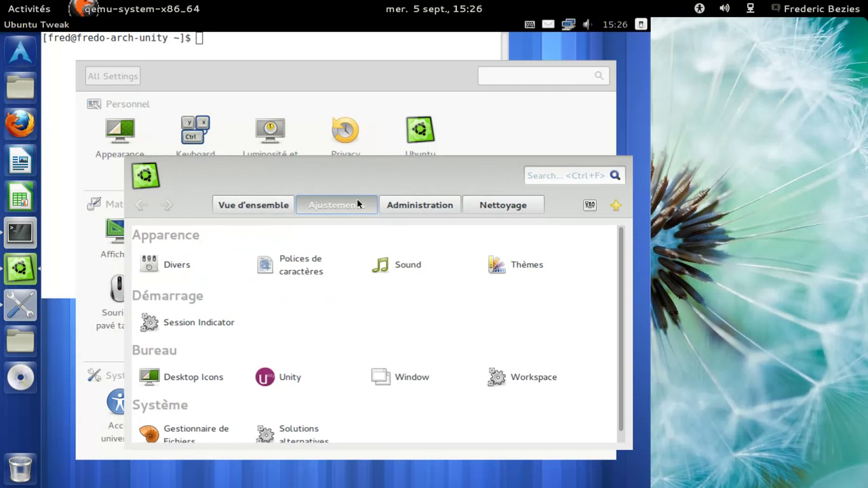
{"action": "left_click", "coordinate": [280, 382]}
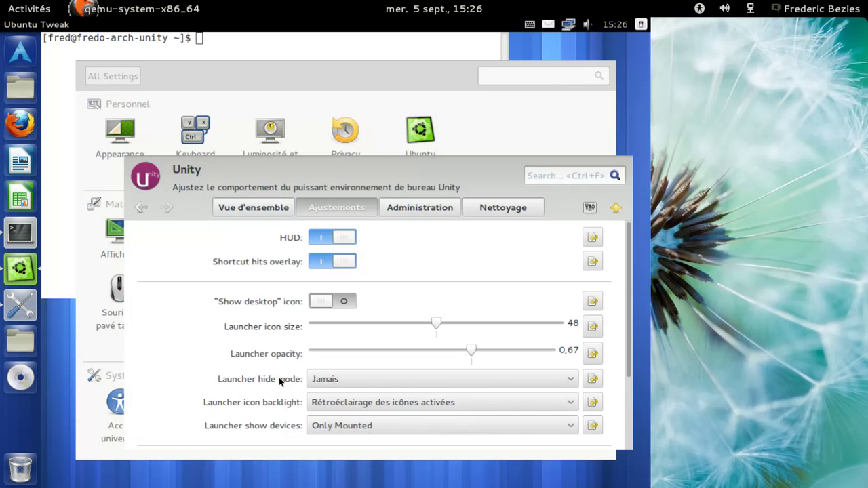
{"action": "left_click", "coordinate": [344, 238]}
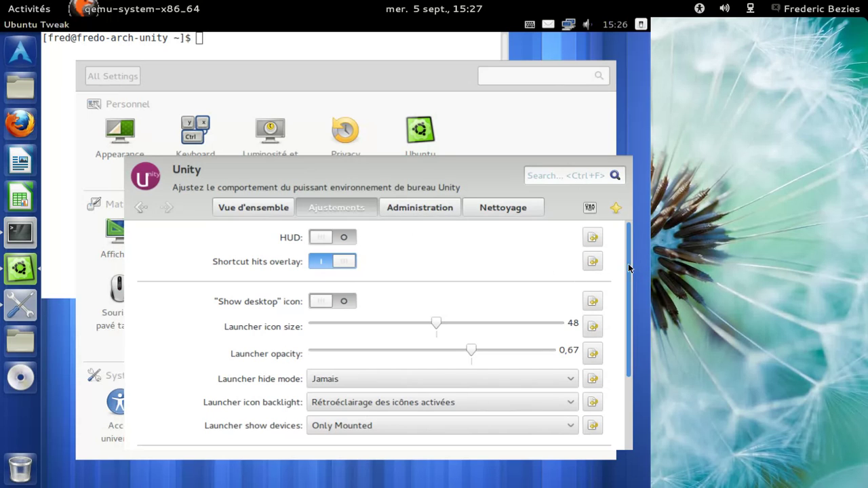
Look through the remaining Unity options and Ubuntu Tweak's administration, cleaning and overview pages, and quit Ubuntu Tweak.
{"action": "left_click_drag", "start_coordinate": [628, 263], "coordinate": [628, 356]}
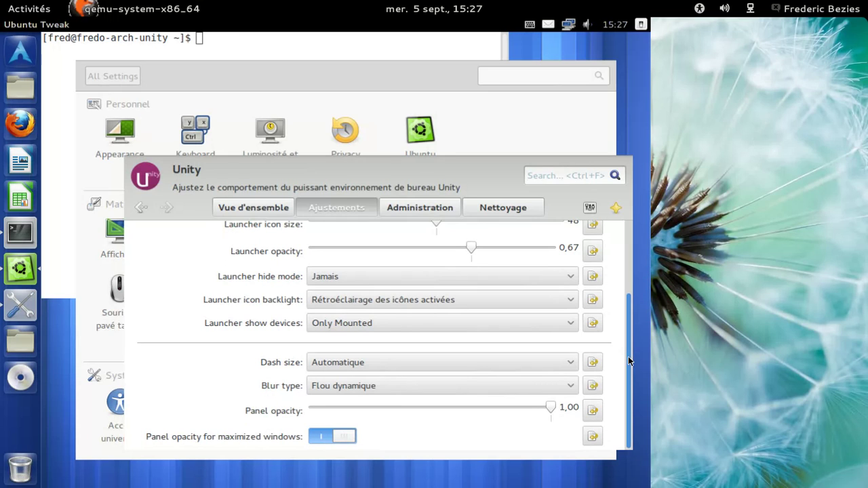
{"action": "scroll", "coordinate": [554, 238], "scroll_direction": "up", "scroll_amount": 3}
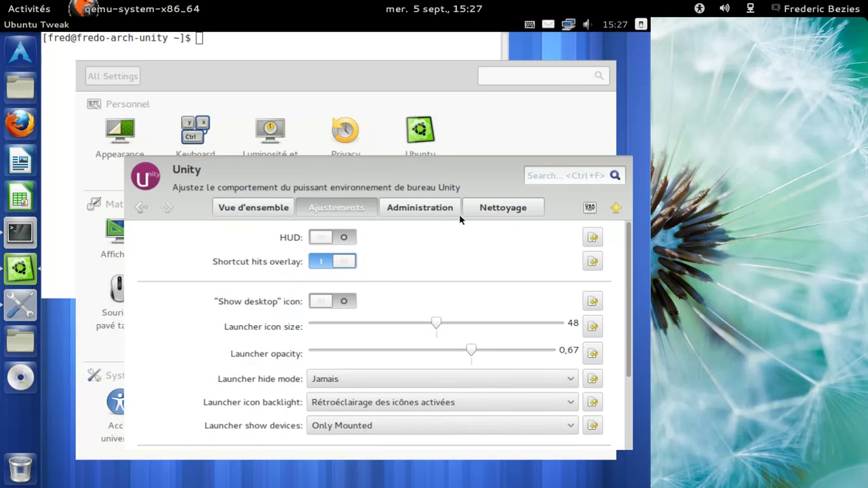
{"action": "left_click", "coordinate": [427, 207]}
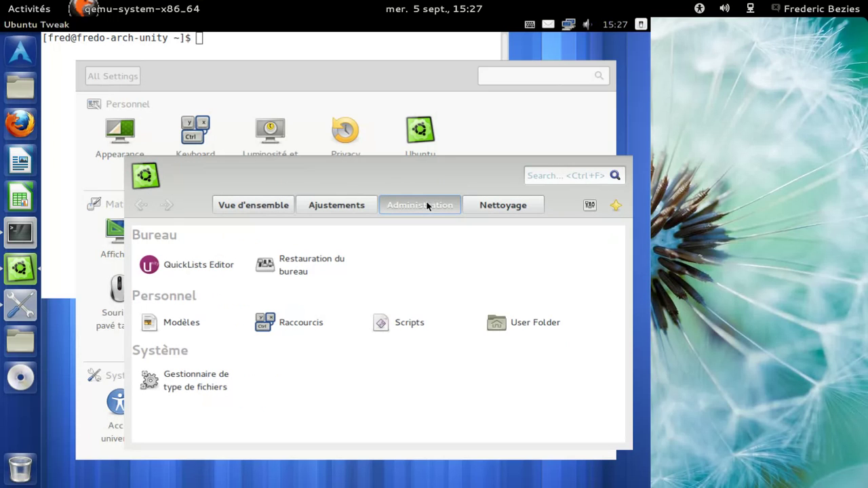
{"action": "left_click", "coordinate": [496, 205]}
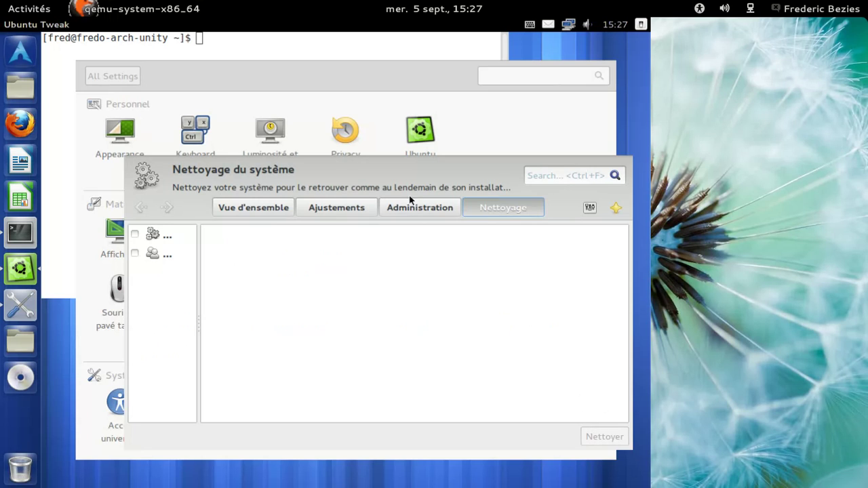
{"action": "left_click", "coordinate": [232, 211]}
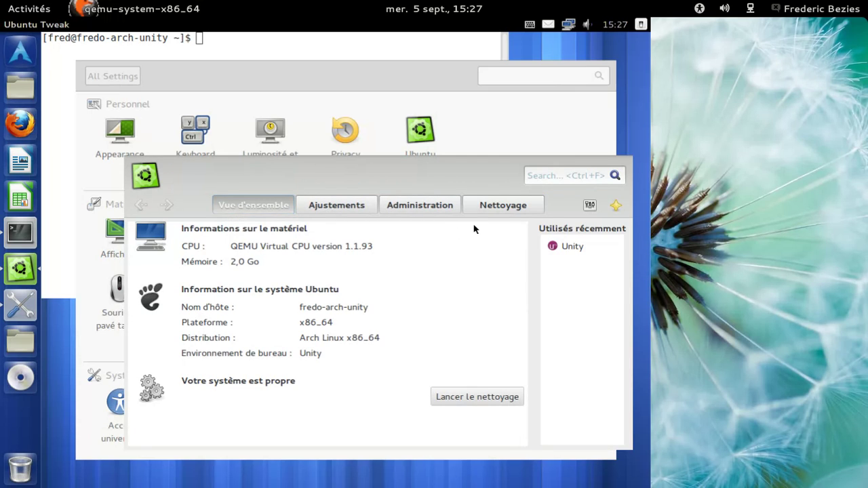
{"action": "key", "text": "ctrl+q"}
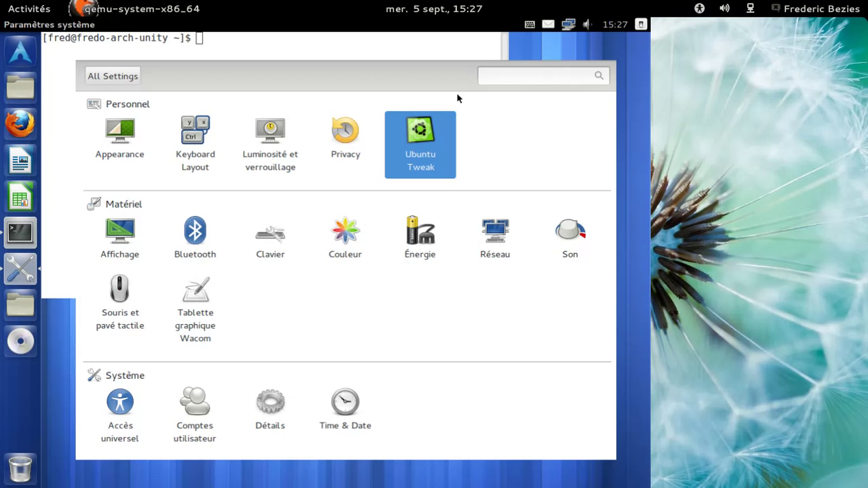
View the system details summary and close the system settings.
{"action": "left_click", "coordinate": [269, 407]}
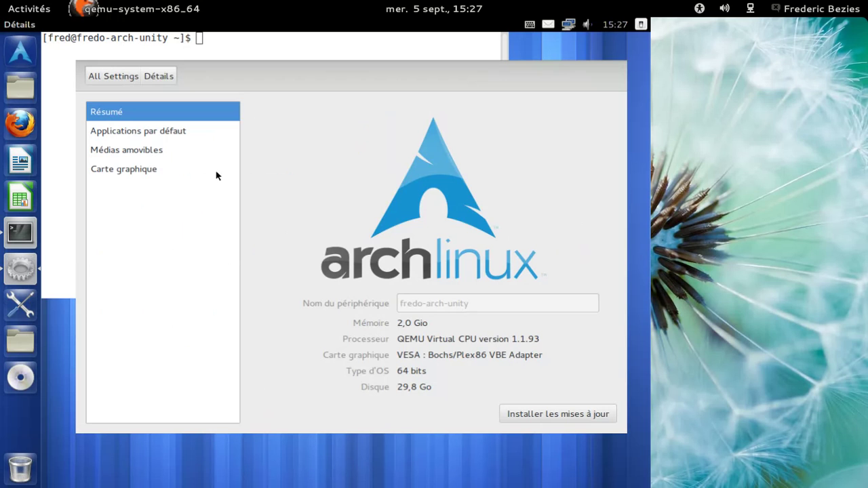
{"action": "key", "text": "ctrl+q"}
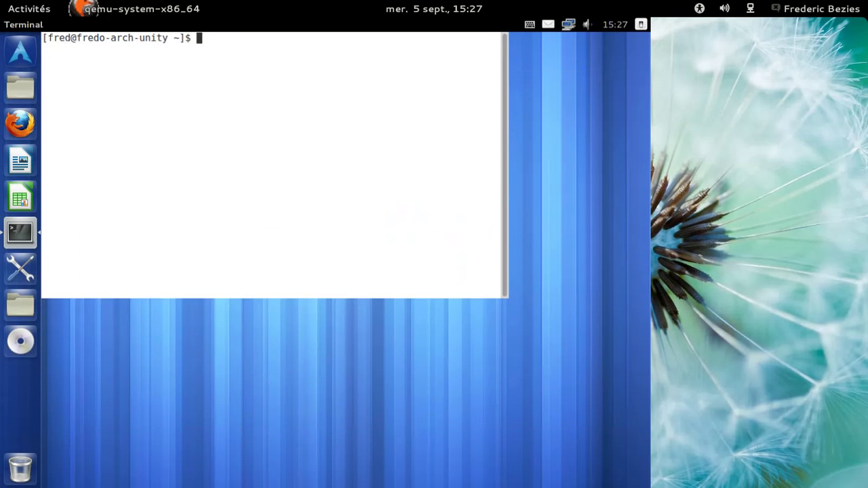
Try to update the whole system with sudo pacman -Syu, entering the account password.
{"action": "type", "text": "sudo pacman"}
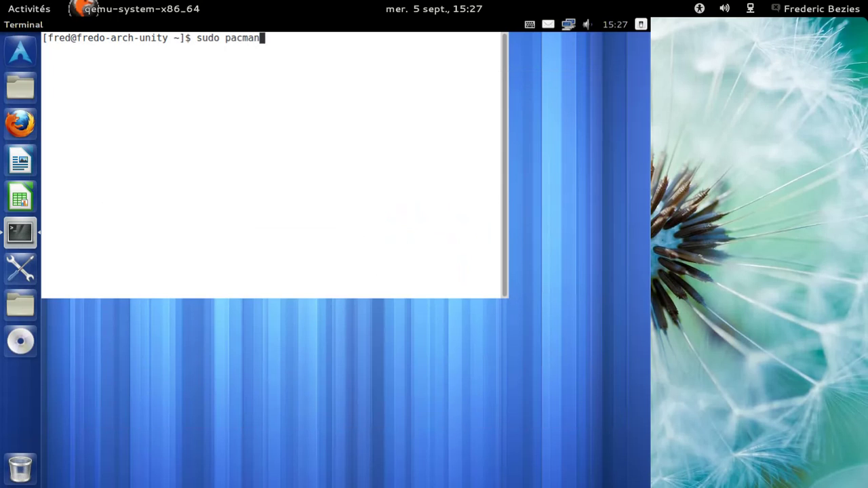
{"action": "type", "text": " -Syu"}
{"action": "key", "text": "Return"}
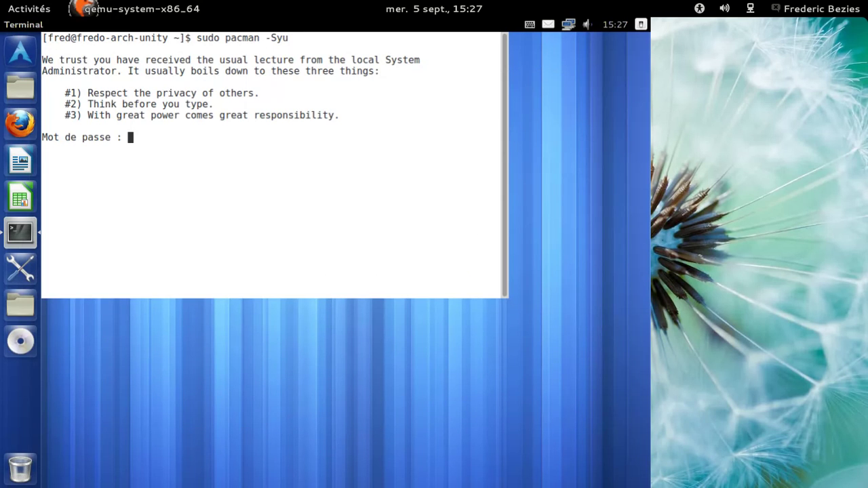
{"action": "key", "text": "Return"}
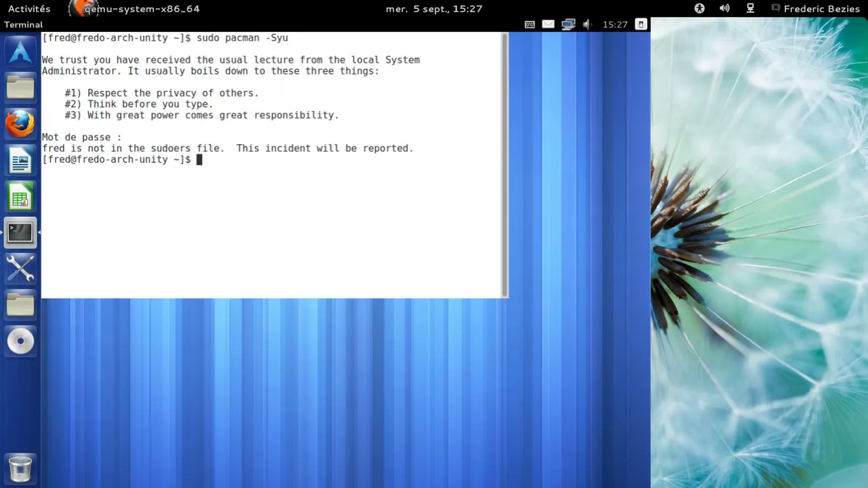
Try to switch to the root account with su, entering the root password.
{"action": "type", "text": "su"}
{"action": "key", "text": "Return"}
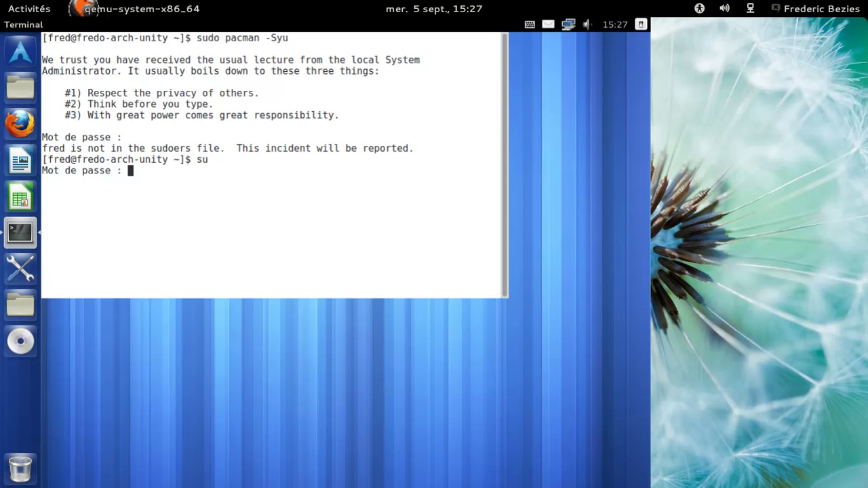
{"action": "key", "text": "Return"}
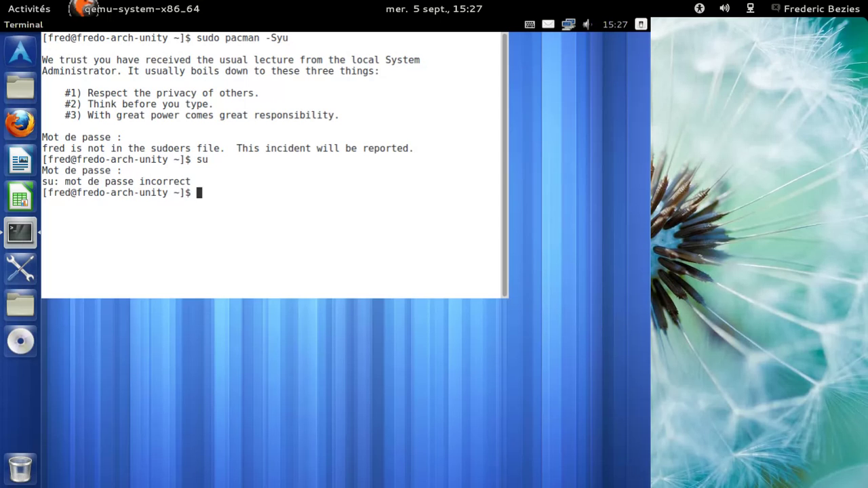
{"action": "type", "text": "su"}
{"action": "key", "text": "Return"}
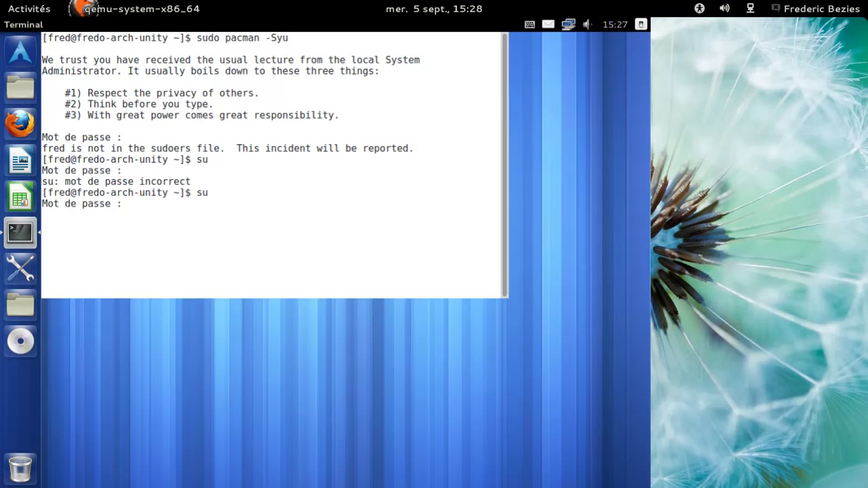
{"action": "key", "text": "Return"}
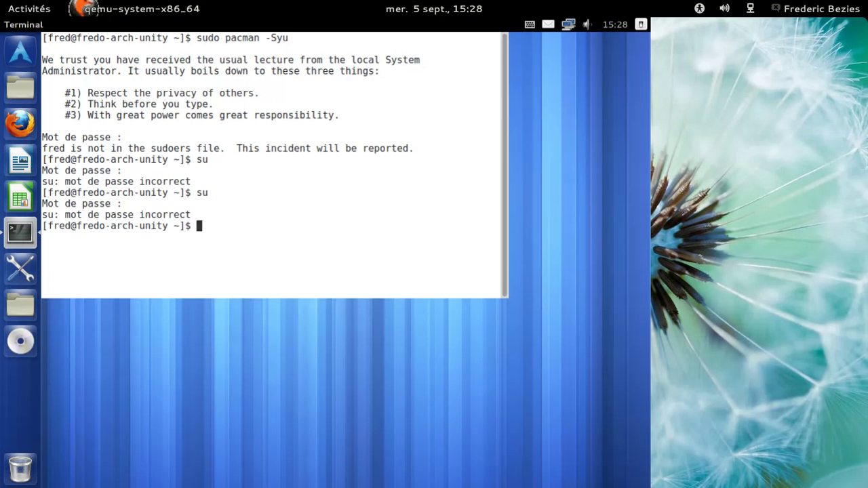
Open a root shell with su and the root password.
{"action": "type", "text": "su"}
{"action": "key", "text": "Return"}
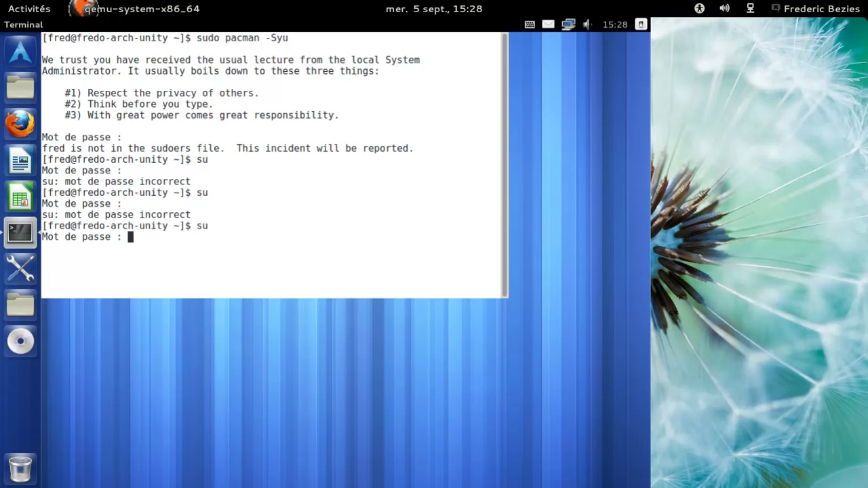
{"action": "key", "text": "Return"}
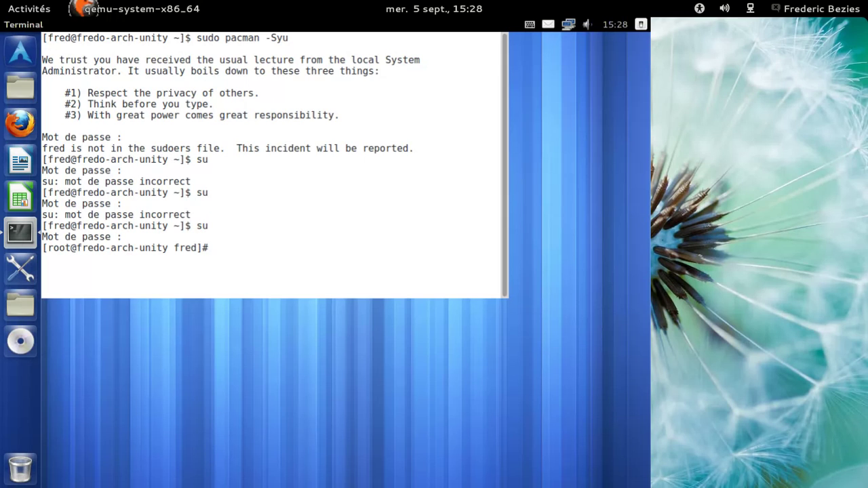
Update the whole system with pacman -Syu as root and accept the proposed installation.
{"action": "type", "text": "pacman -Syua"}
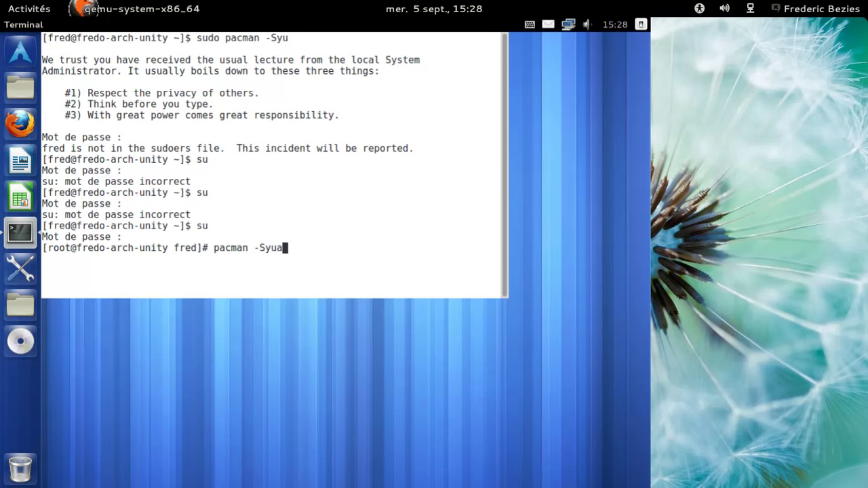
{"action": "key", "text": "BackSpace"}
{"action": "key", "text": "Return"}
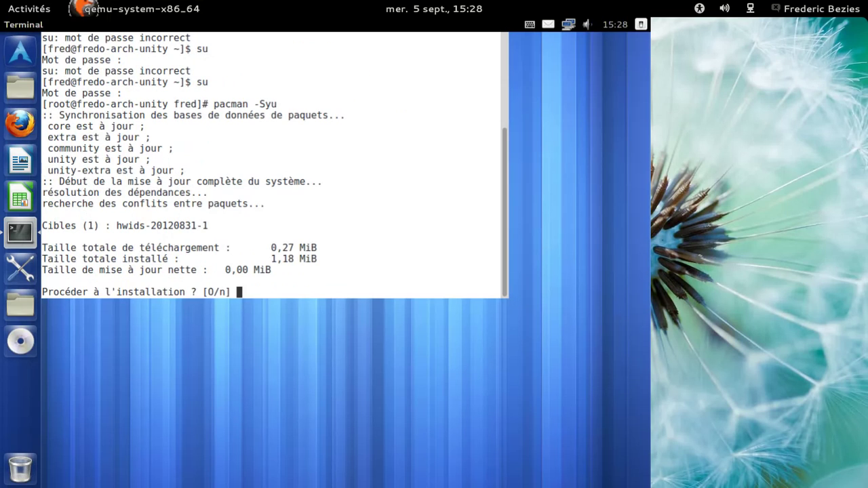
{"action": "type", "text": "o"}
{"action": "key", "text": "Return"}
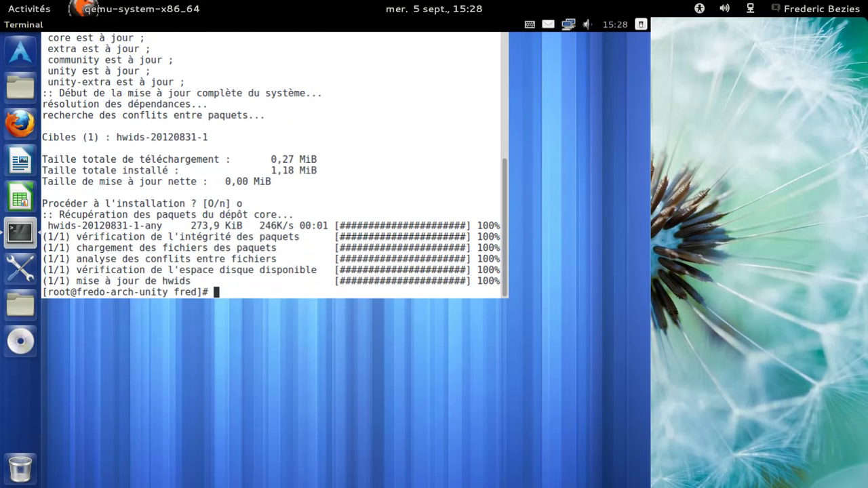
Leave the root shell, launch the CompizConfig settings manager with ccsm and dismiss its caution notice.
{"action": "type", "text": "exit"}
{"action": "key", "text": "Return"}
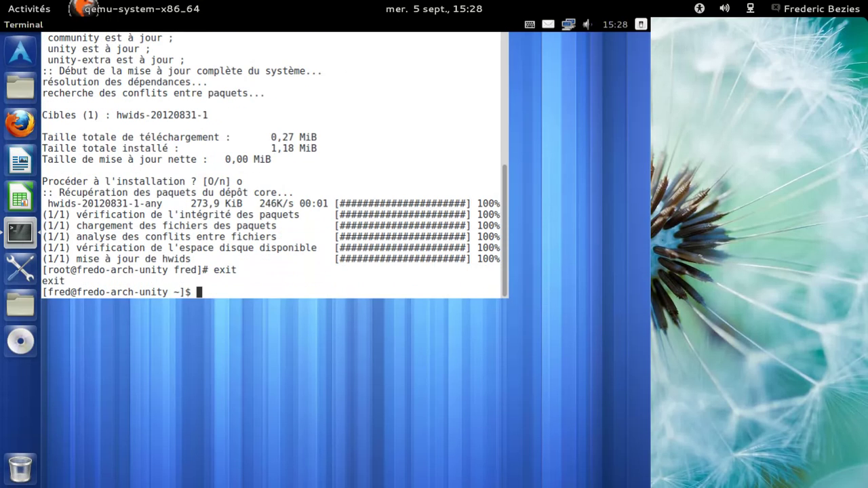
{"action": "type", "text": "ccsm"}
{"action": "key", "text": "Return"}
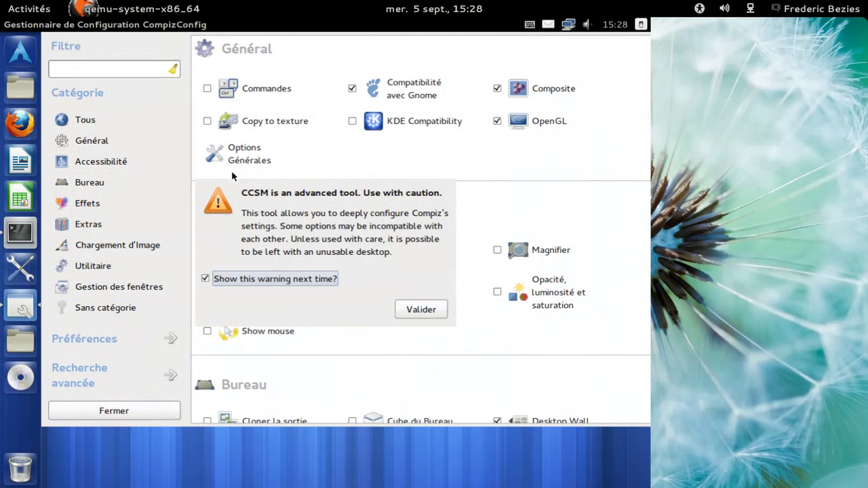
{"action": "left_click", "coordinate": [422, 310]}
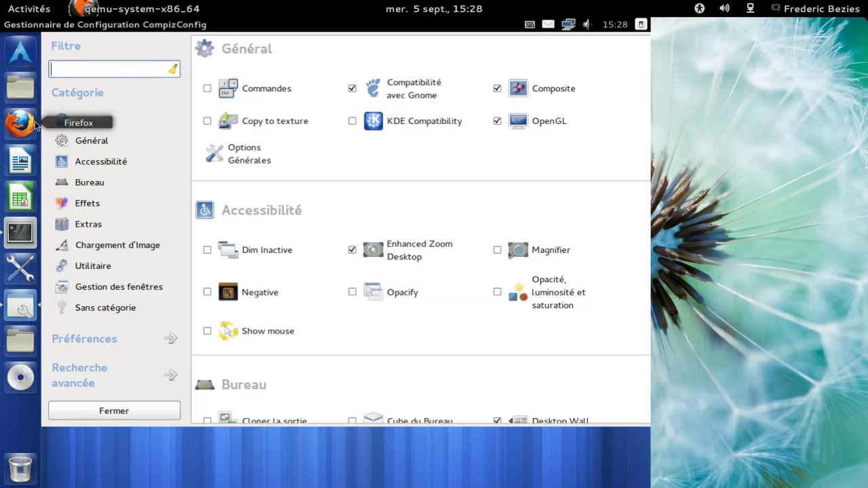
Look through the plugin categories Général, Bureau, Effets, Extras, Chargement d'Image and Gestion des fenêtres.
{"action": "left_click", "coordinate": [99, 142]}
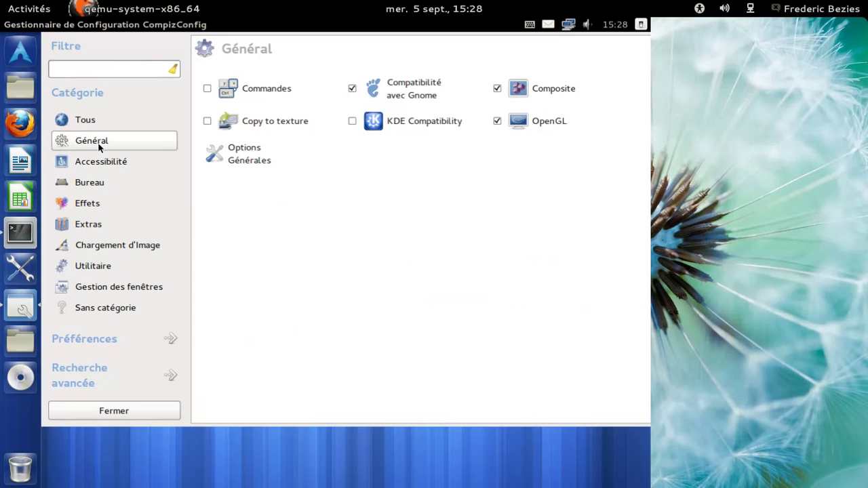
{"action": "left_click", "coordinate": [100, 187]}
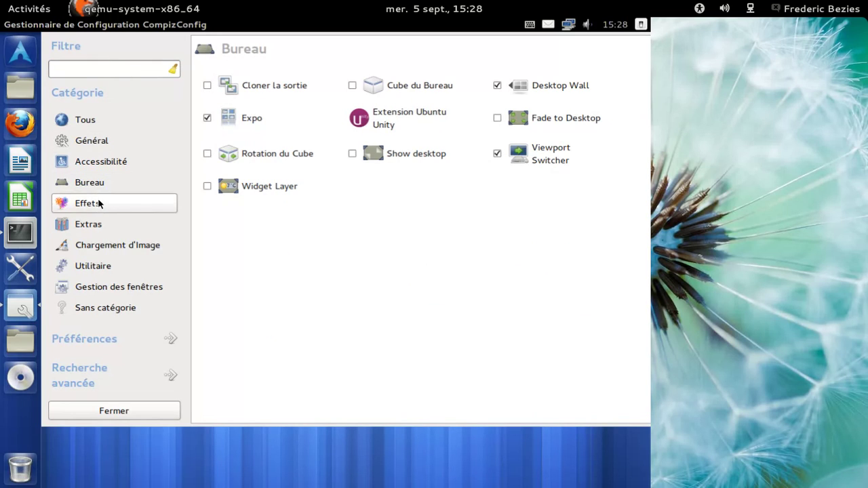
{"action": "left_click", "coordinate": [99, 207]}
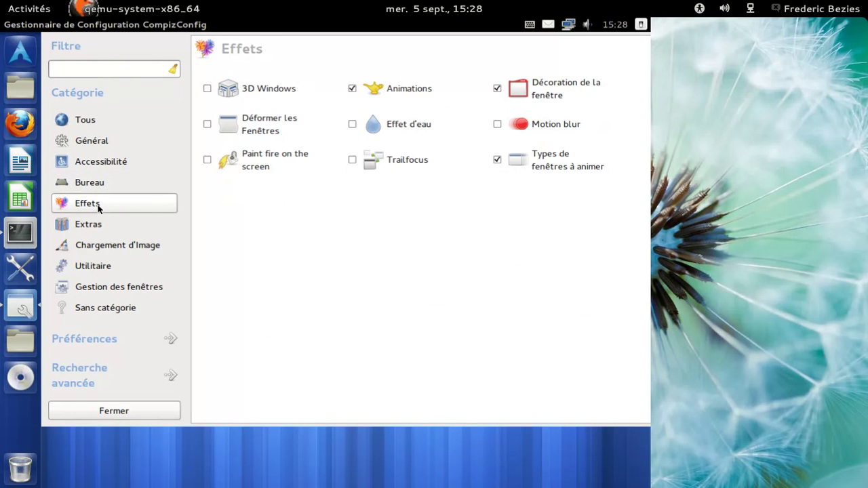
{"action": "left_click", "coordinate": [99, 229]}
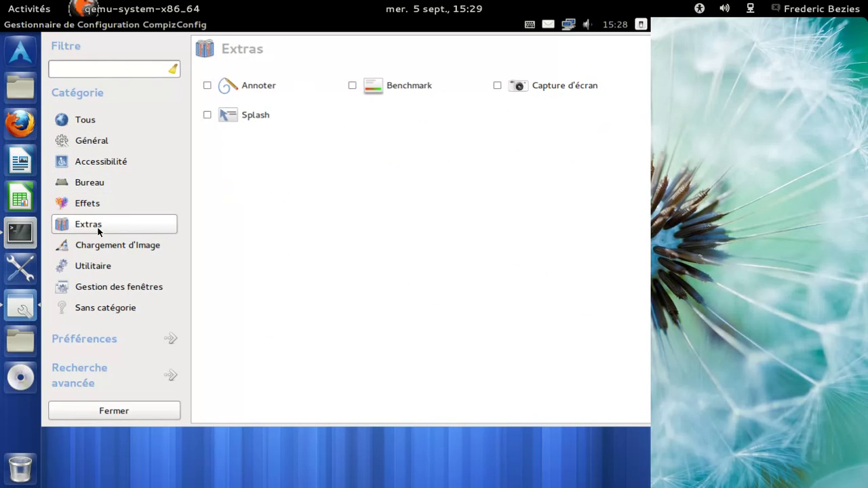
{"action": "left_click", "coordinate": [101, 245]}
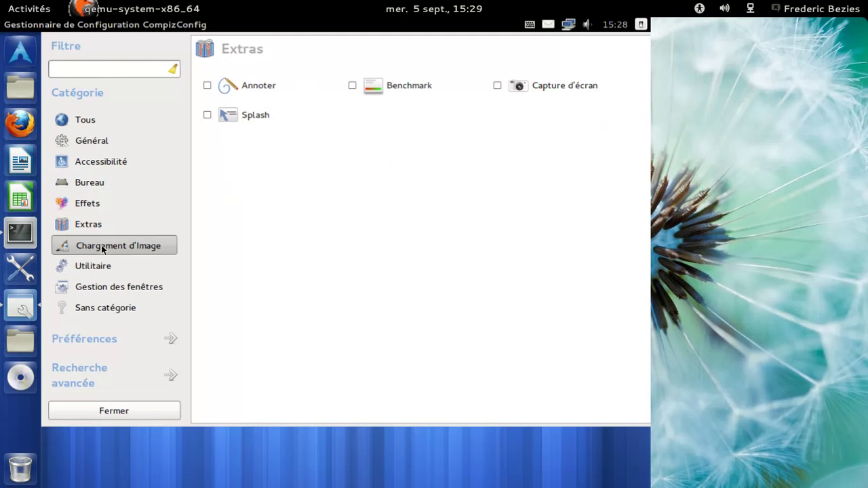
{"action": "left_click", "coordinate": [102, 290]}
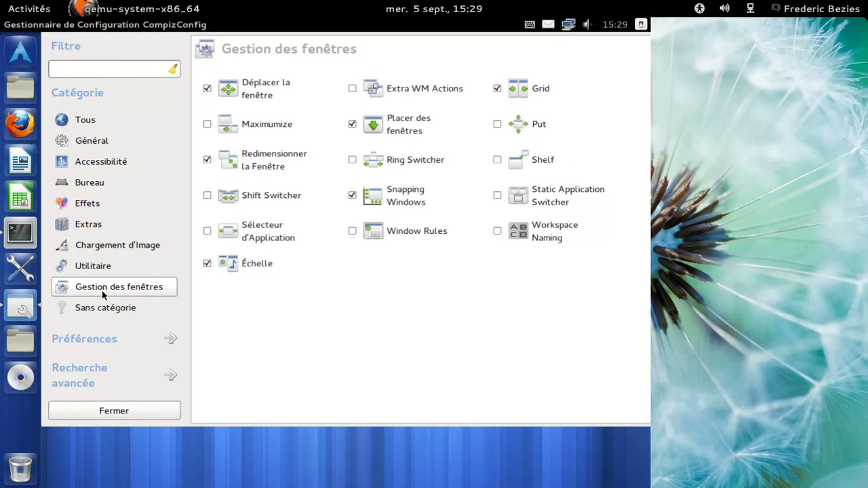
View the settings of the Composite plugin in the Général category and return to the plugin list.
{"action": "left_click", "coordinate": [97, 135]}
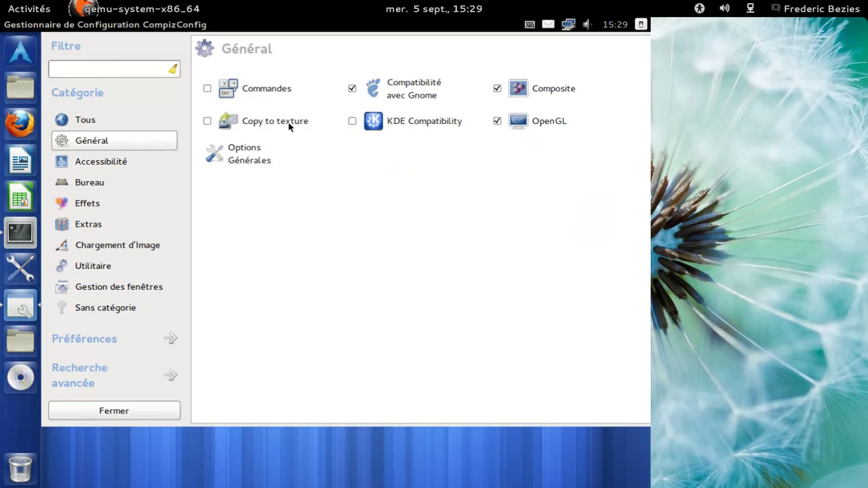
{"action": "left_click", "coordinate": [551, 90]}
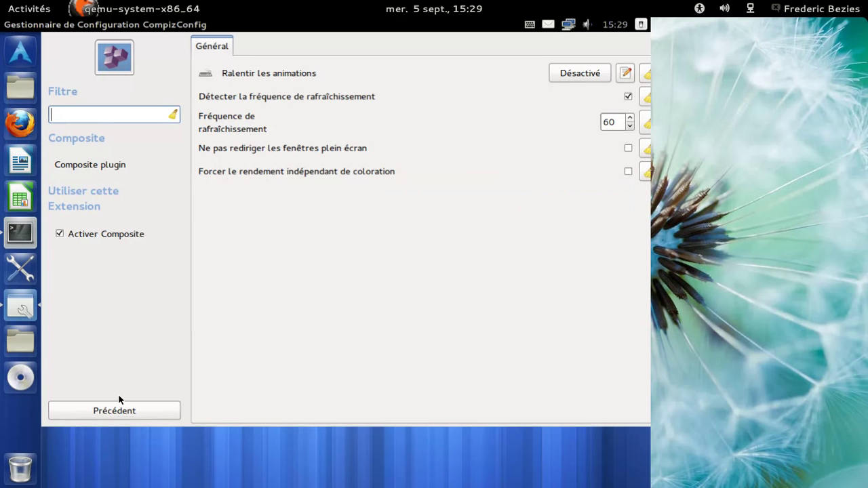
{"action": "left_click", "coordinate": [112, 411]}
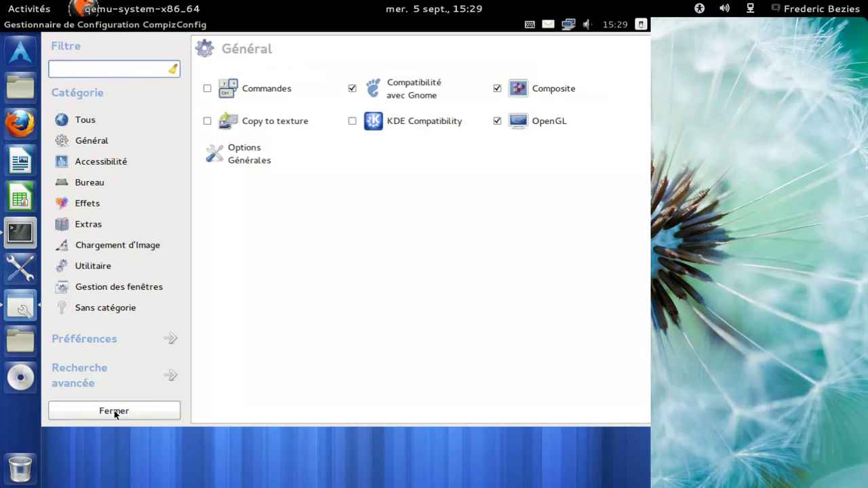
Review the general, display and focus behaviour settings in Options Générales, and return to the plugin list.
{"action": "left_click", "coordinate": [246, 152]}
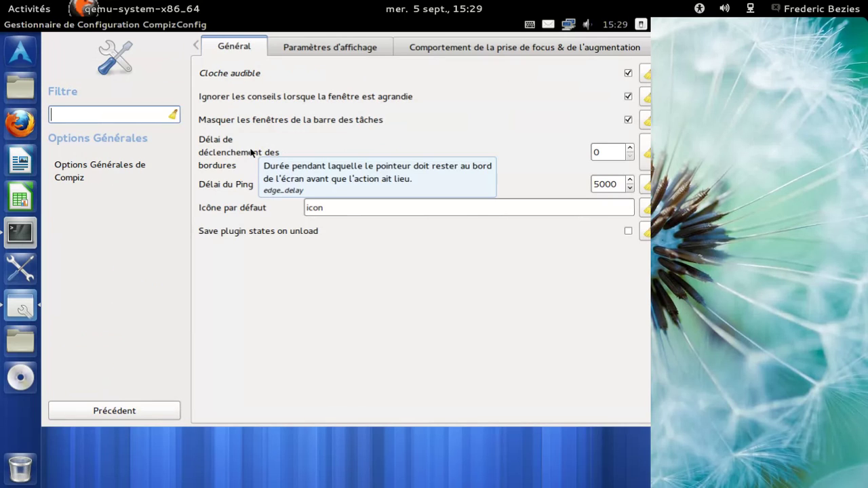
{"action": "left_click", "coordinate": [324, 43]}
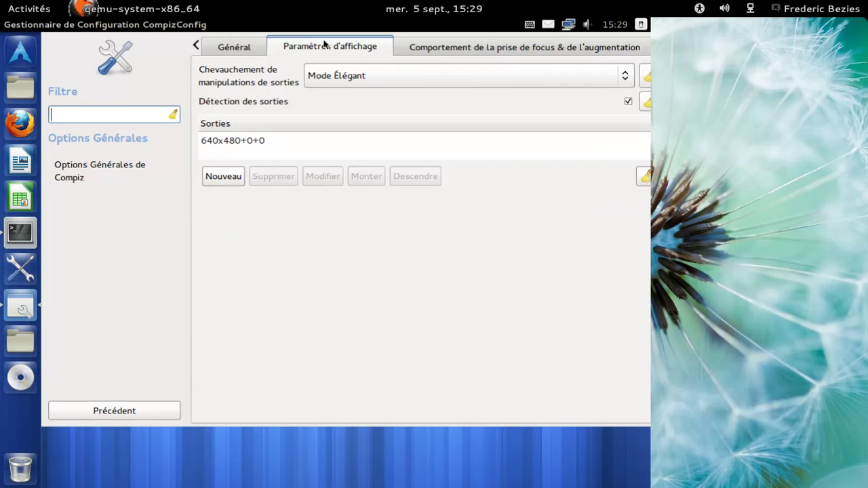
{"action": "left_click", "coordinate": [457, 46]}
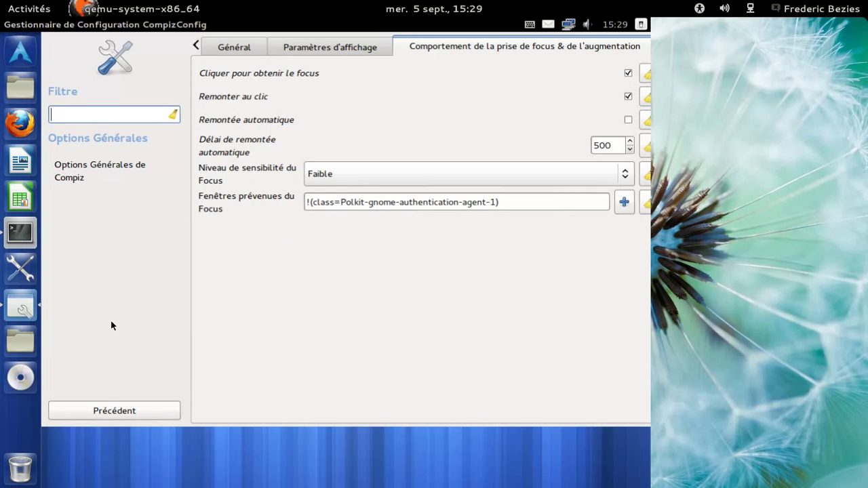
{"action": "left_click", "coordinate": [111, 411]}
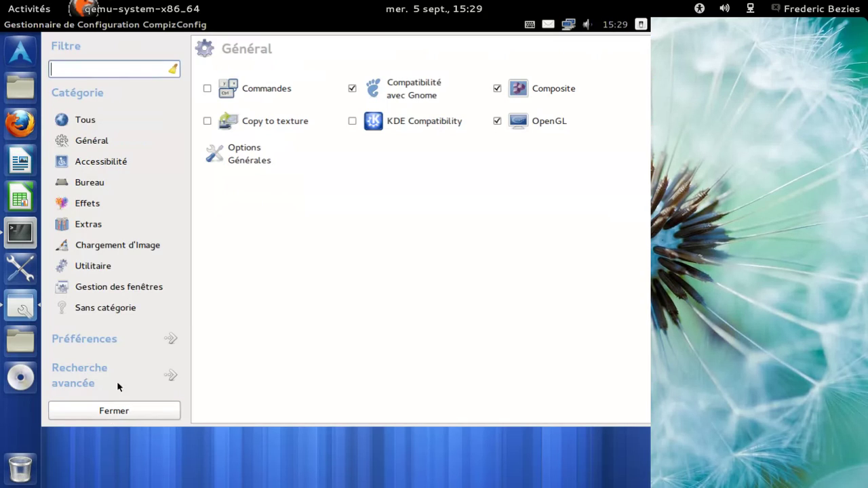
Browse the plugins under Gestion des fenêtres, Sans catégorie, Extras, Effets, Bureau, Accessibilité and Général again.
{"action": "left_click", "coordinate": [119, 292]}
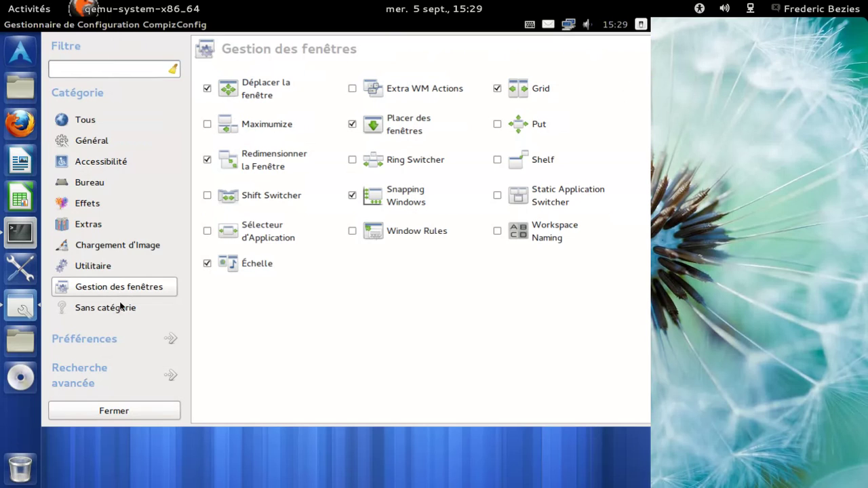
{"action": "left_click", "coordinate": [118, 314]}
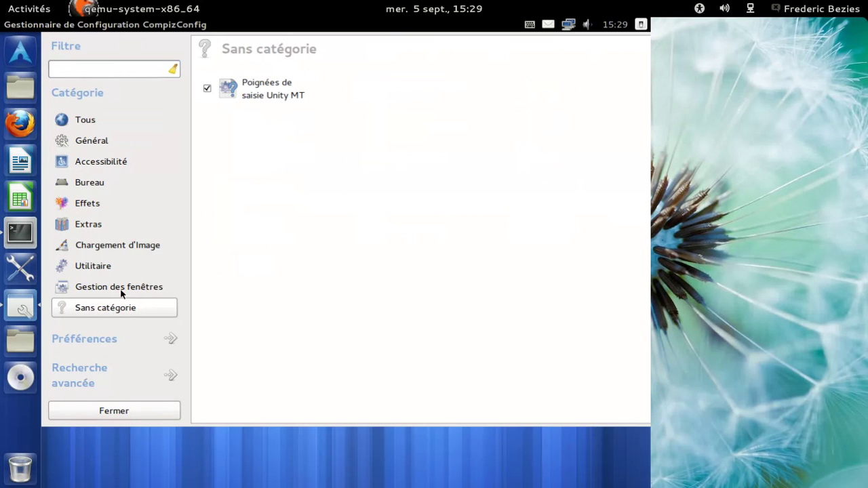
{"action": "left_click", "coordinate": [114, 224]}
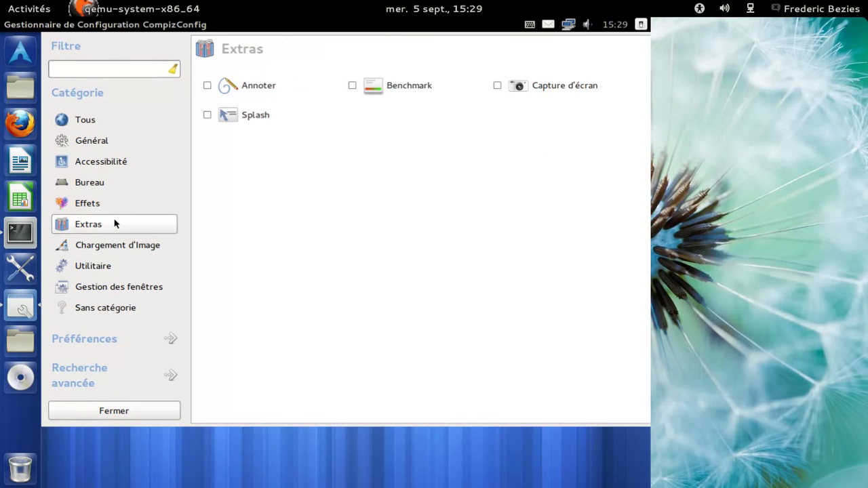
{"action": "left_click", "coordinate": [114, 202]}
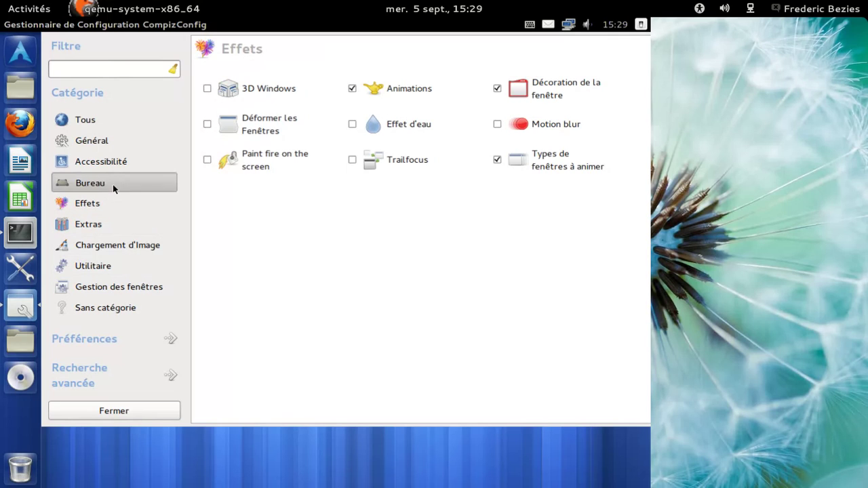
{"action": "left_click", "coordinate": [114, 189]}
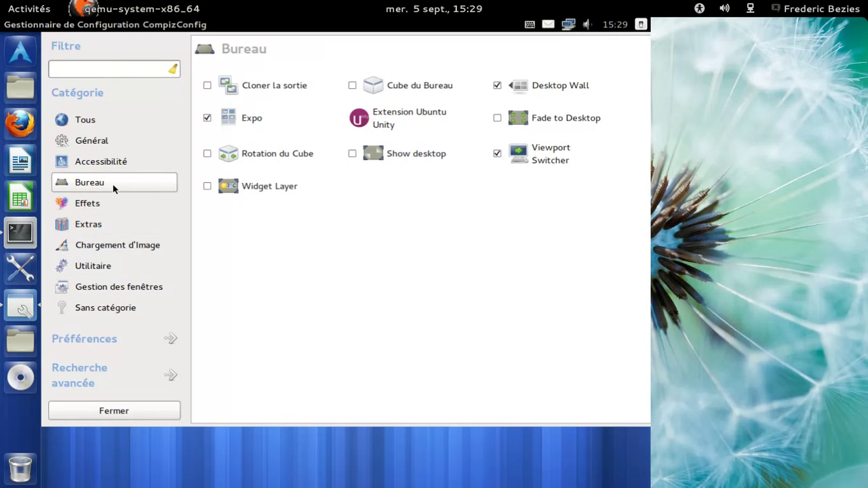
{"action": "left_click", "coordinate": [109, 169]}
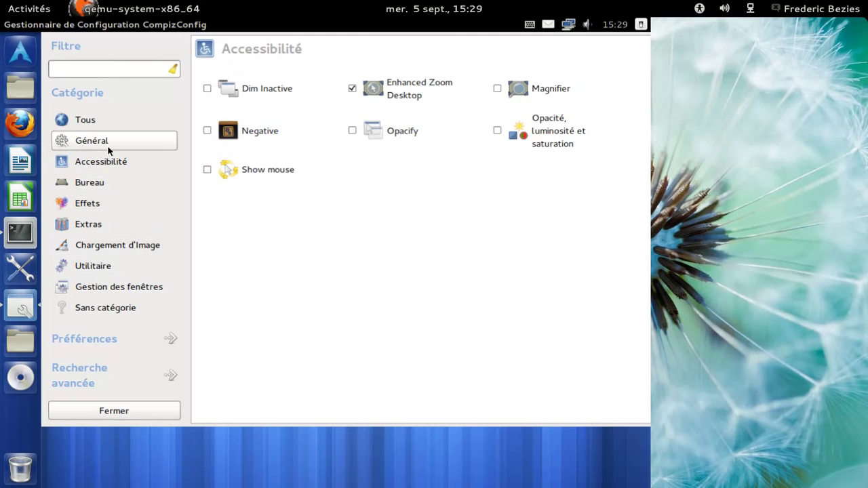
{"action": "left_click", "coordinate": [108, 146]}
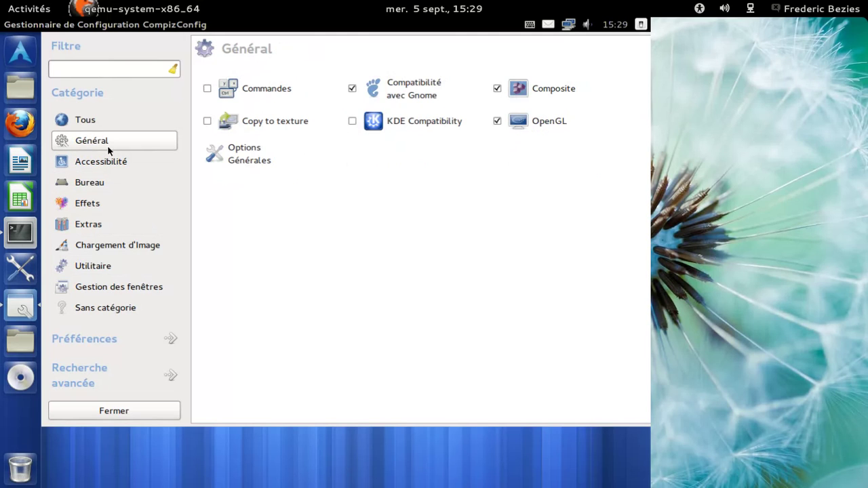
Filter the plugins by "fen" and view the settings of the Décoration de la fenêtre plugin.
{"action": "left_click", "coordinate": [93, 68]}
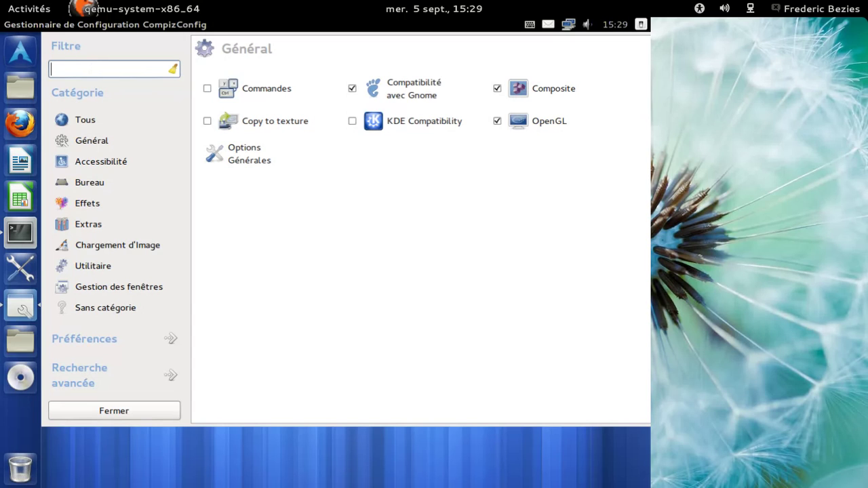
{"action": "type", "text": "bor"}
{"action": "key", "text": "BackSpace"}
{"action": "key", "text": "BackSpace"}
{"action": "key", "text": "BackSpace"}
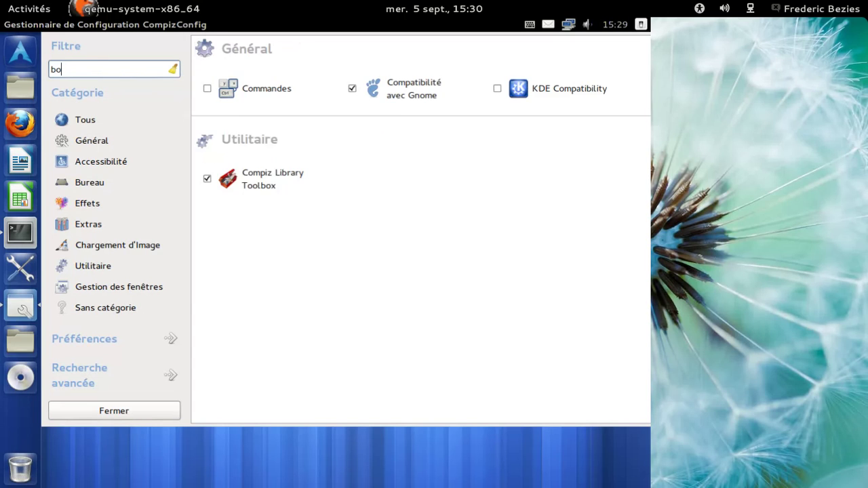
{"action": "type", "text": "fren"}
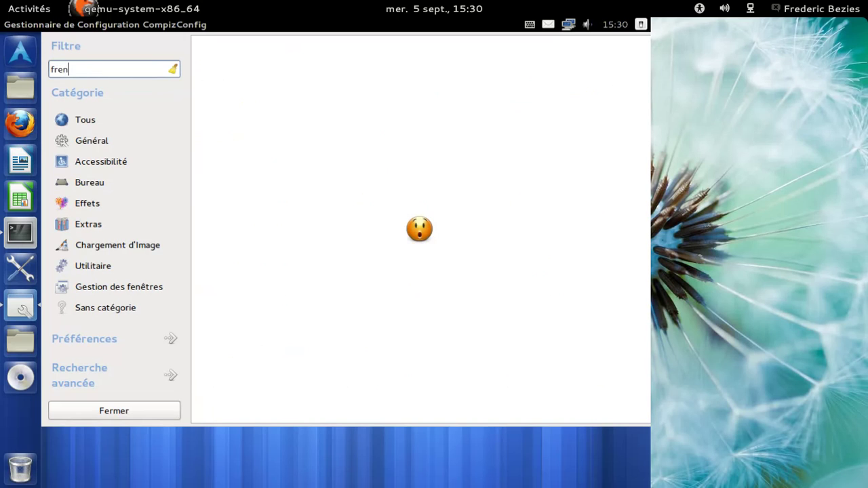
{"action": "key", "text": "BackSpace"}
{"action": "key", "text": "BackSpace"}
{"action": "key", "text": "BackSpace"}
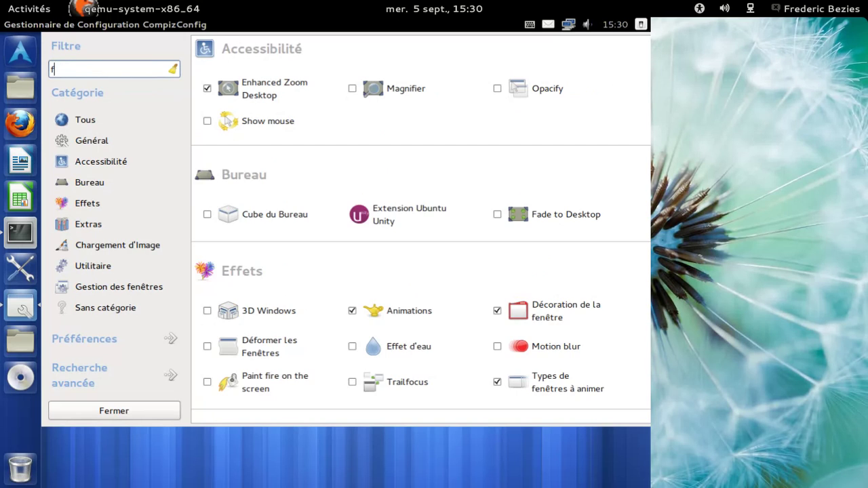
{"action": "type", "text": "en"}
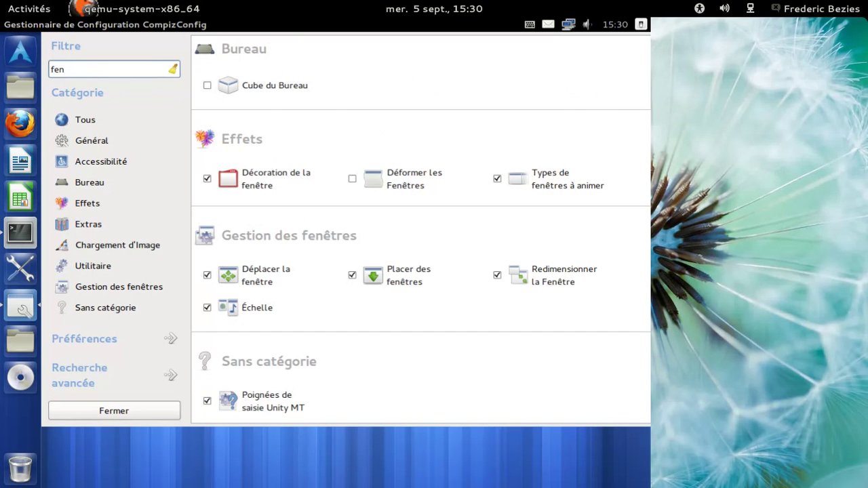
{"action": "left_click", "coordinate": [278, 180]}
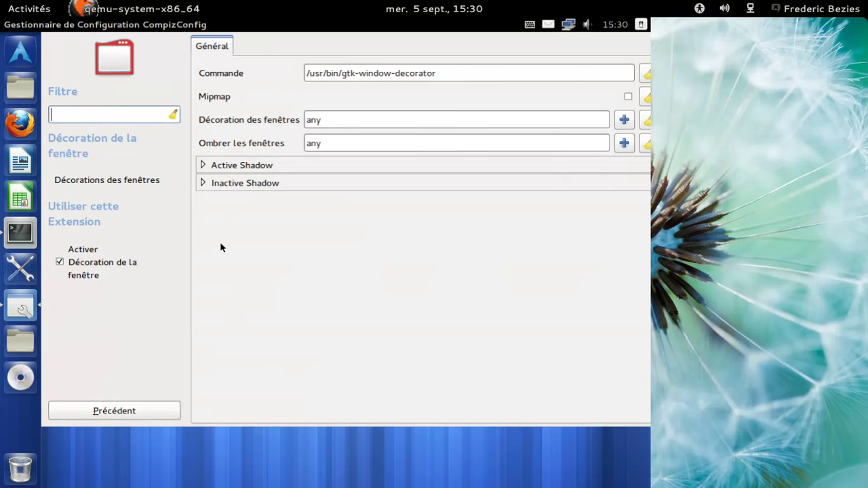
Close the CompizConfig settings manager and end the terminal session with exit.
{"action": "key", "text": "alt+F4"}
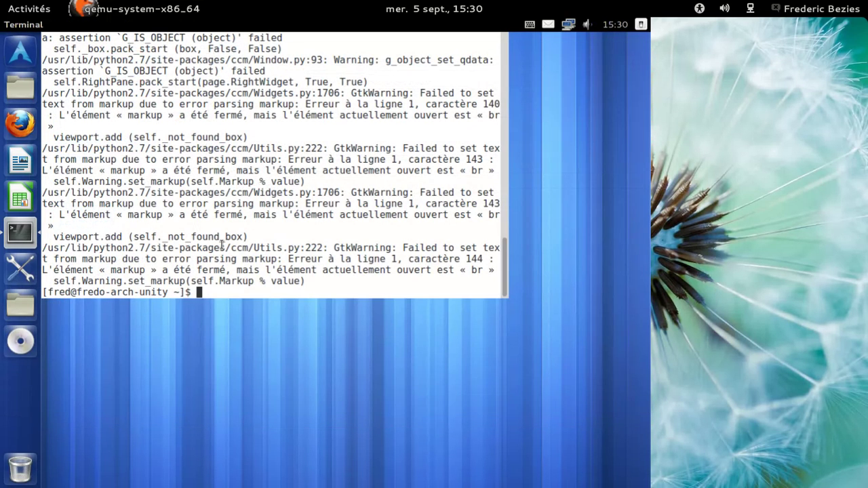
{"action": "type", "text": "exit"}
{"action": "key", "text": "Return"}
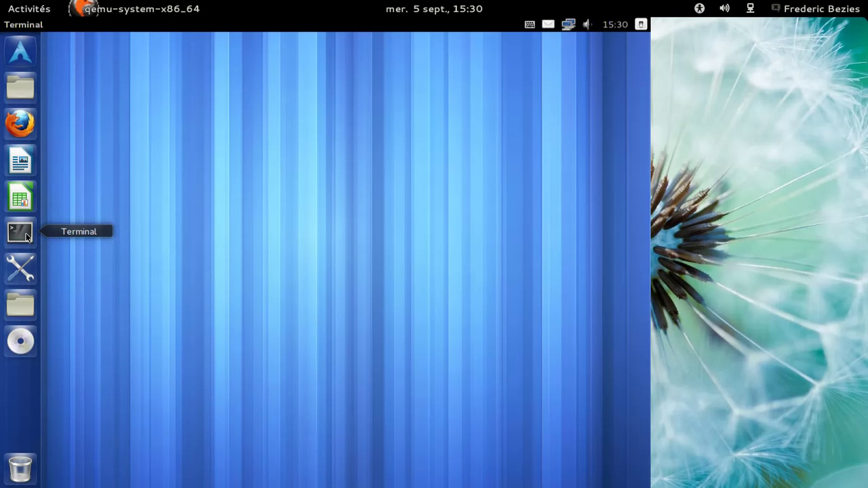
Switch off the virtual machine from the session options and confirm the shutdown.
{"action": "left_click", "coordinate": [641, 29]}
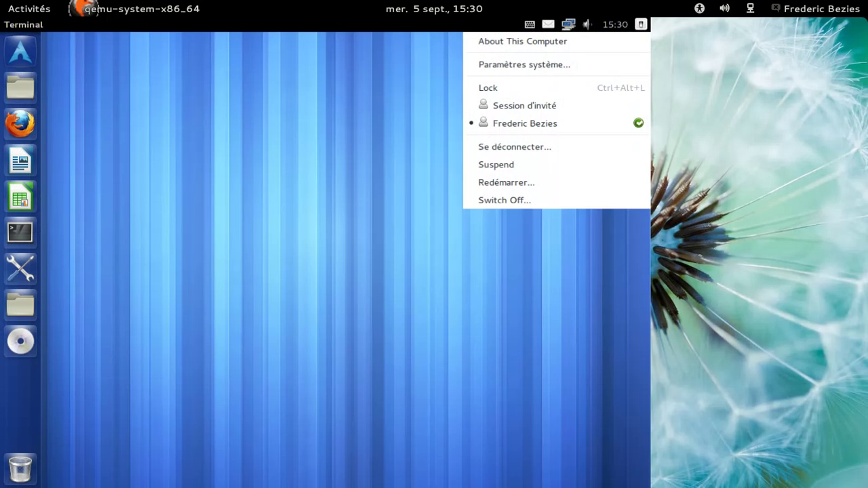
{"action": "left_click", "coordinate": [549, 199]}
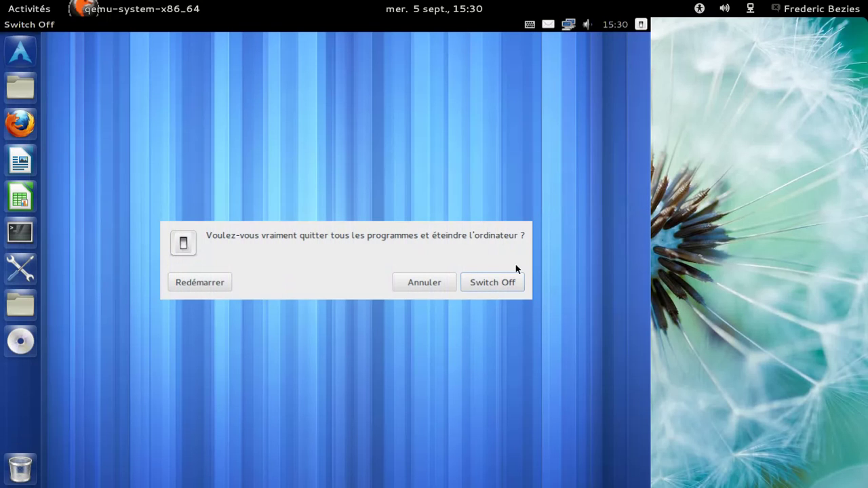
{"action": "left_click", "coordinate": [512, 287]}
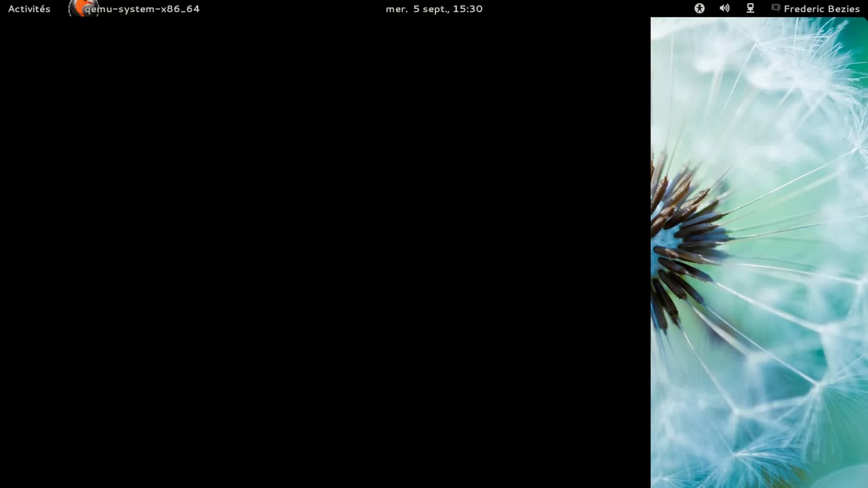